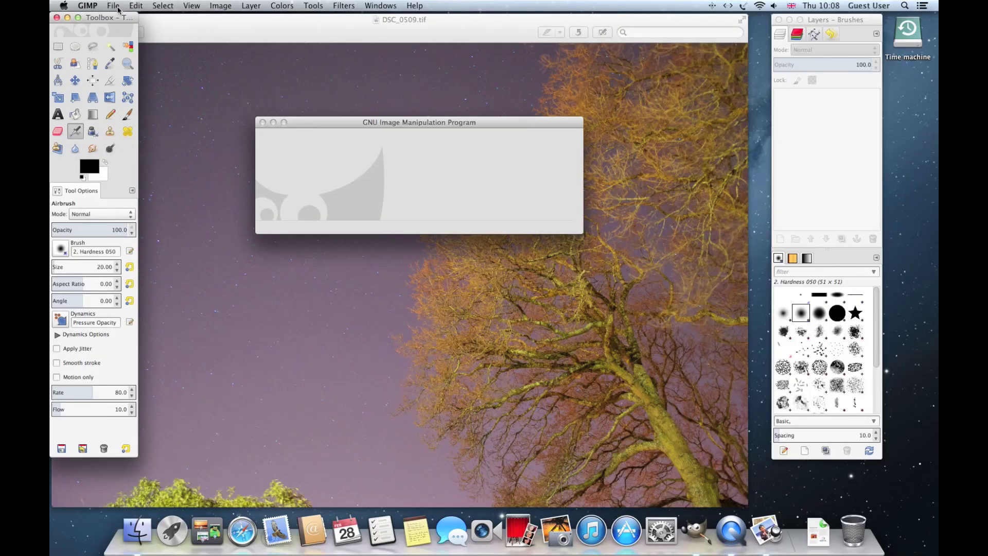
Open DSC_0509.tif from the Desktop in GIMP via File > Open
{"action": "left_click", "coordinate": [119, 9]}
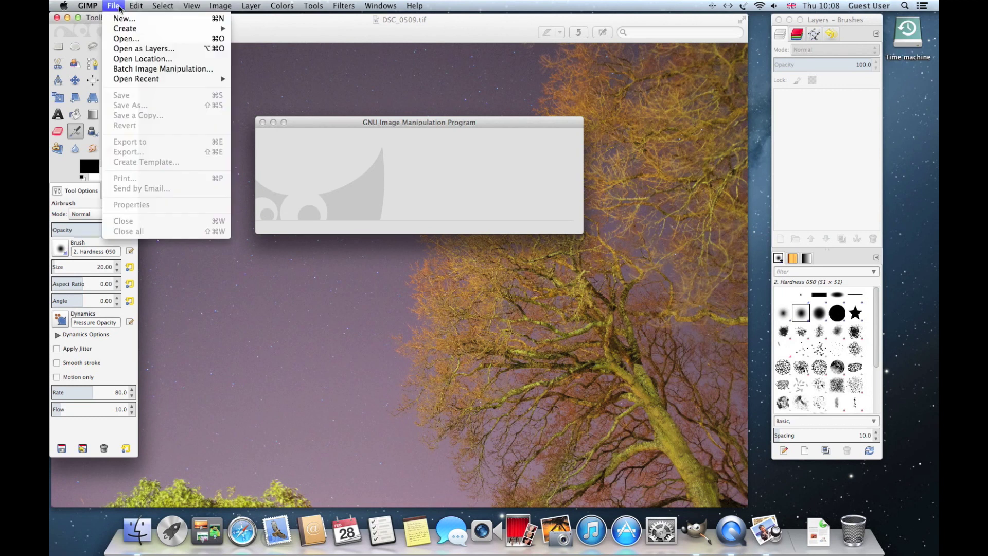
{"action": "left_click", "coordinate": [130, 39]}
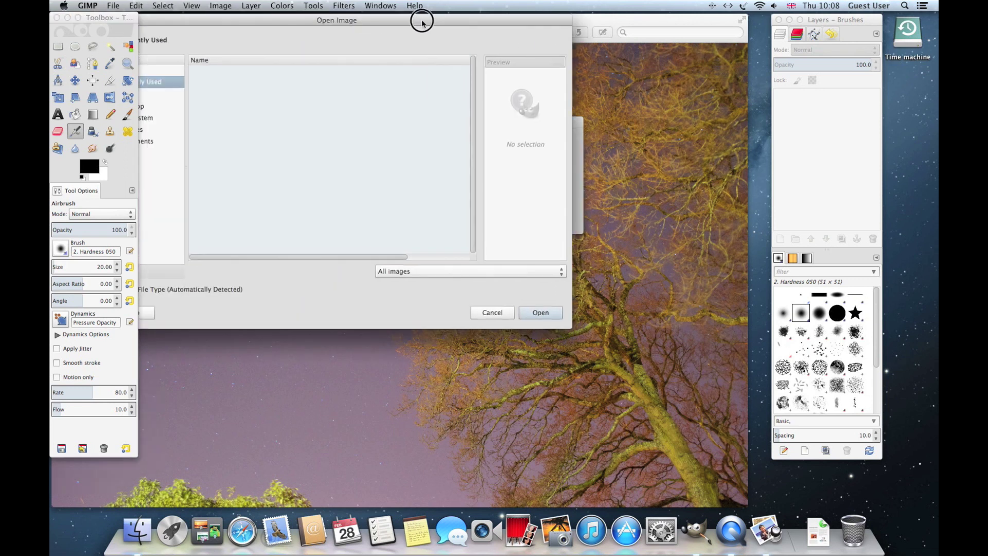
{"action": "left_click", "coordinate": [219, 149]}
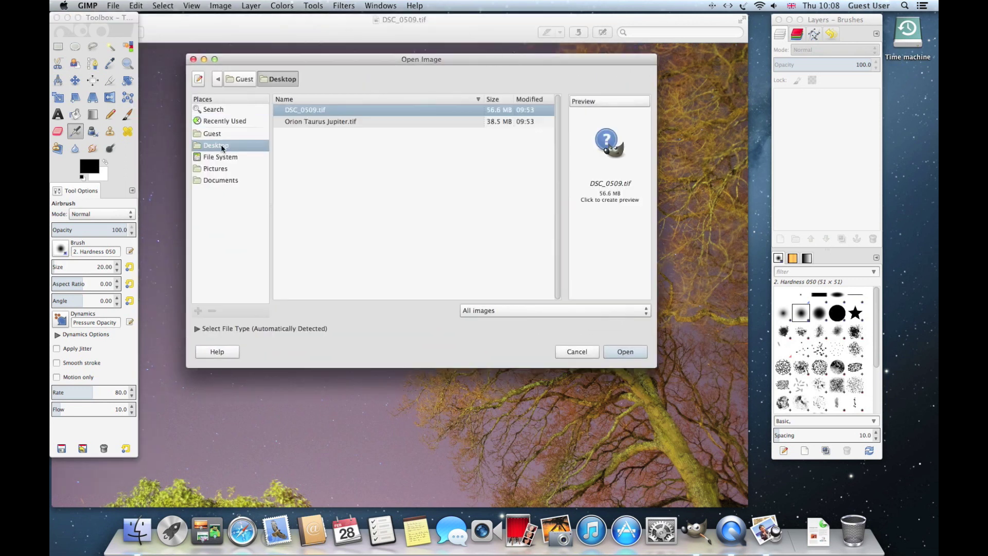
{"action": "left_click", "coordinate": [294, 113]}
{"action": "left_click", "coordinate": [630, 353]}
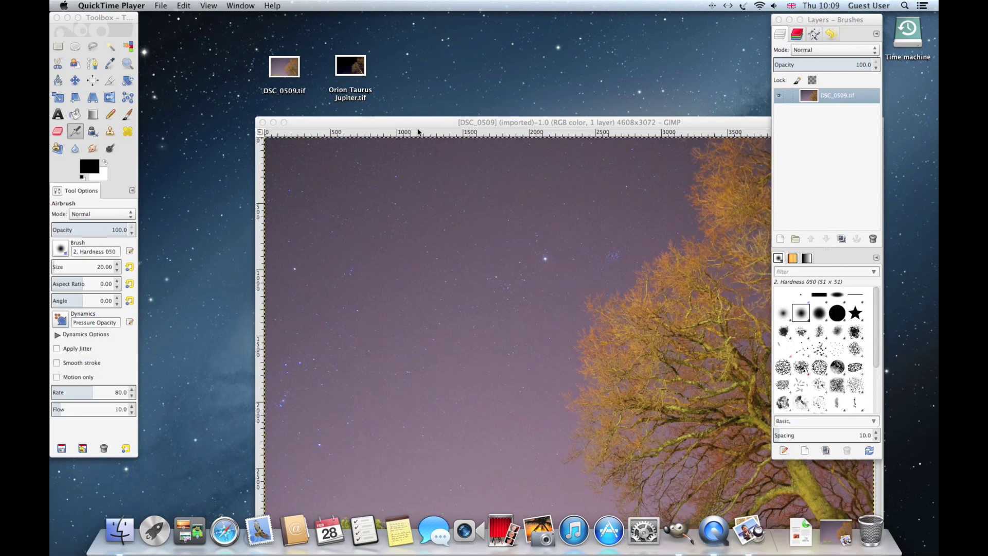
Move the image window beside the toolbox and duplicate the DSC_0509.tif layer
{"action": "left_click", "coordinate": [412, 124]}
{"action": "left_click_drag", "start_coordinate": [412, 124], "coordinate": [294, 23]}
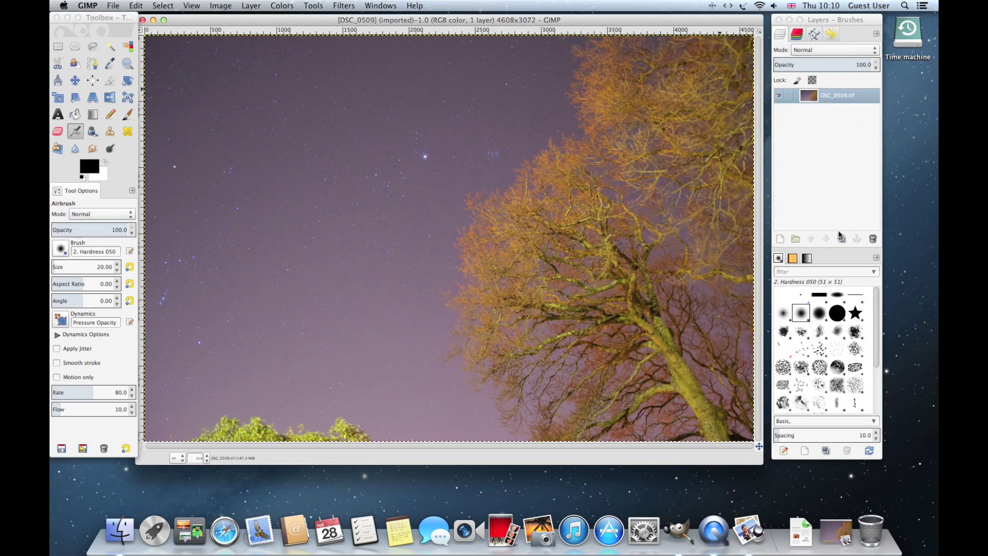
{"action": "left_click", "coordinate": [841, 239]}
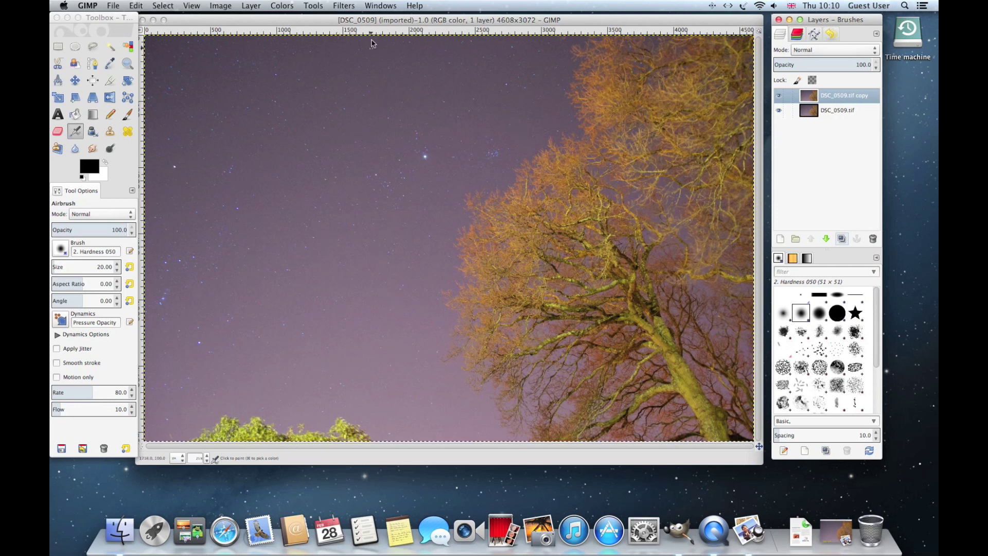
Launch the Despeckle filter from Filters > Enhance and bring its settings forward
{"action": "left_click", "coordinate": [344, 6]}
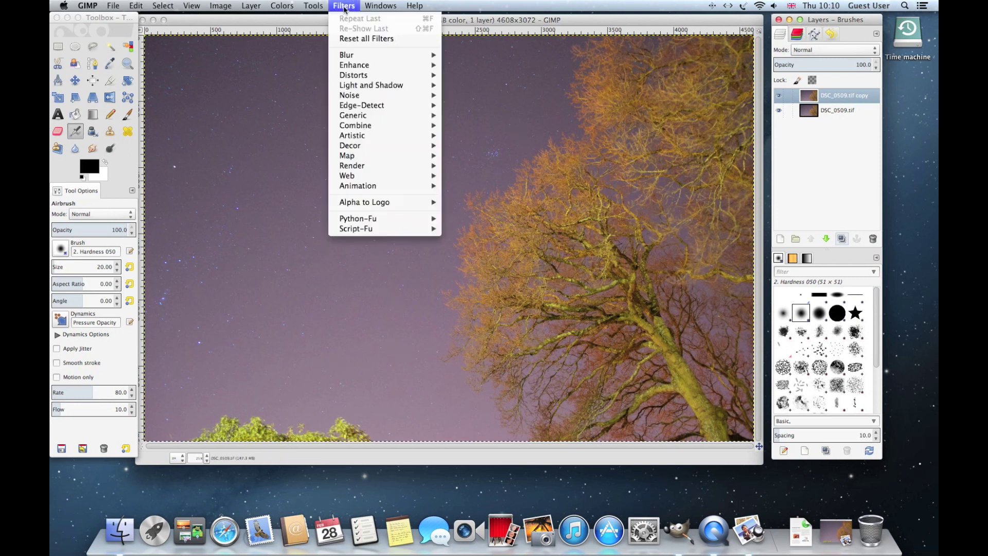
{"action": "mouse_move", "coordinate": [366, 66]}
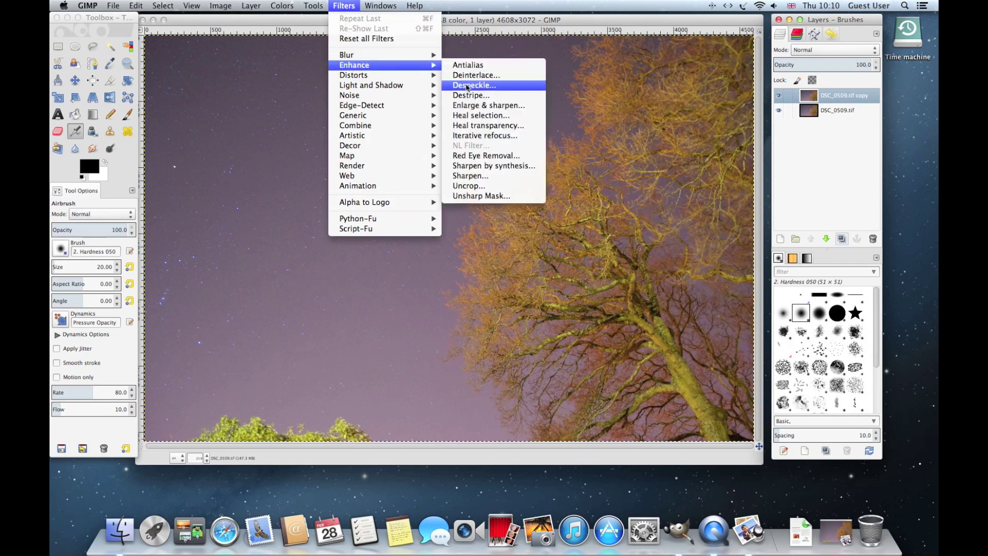
{"action": "left_click", "coordinate": [467, 86]}
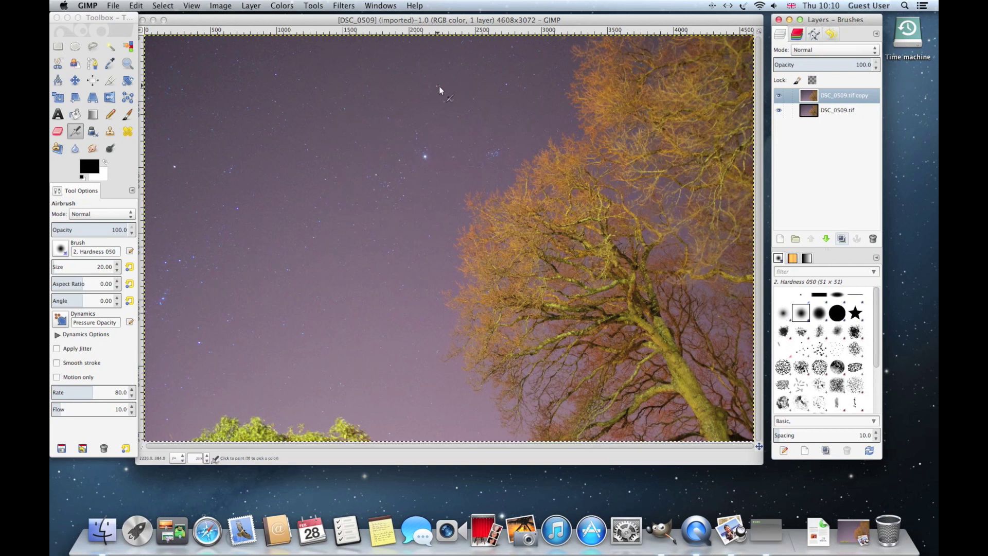
{"action": "left_click_drag", "start_coordinate": [126, 19], "coordinate": [251, 117]}
{"action": "left_click", "coordinate": [127, 19]}
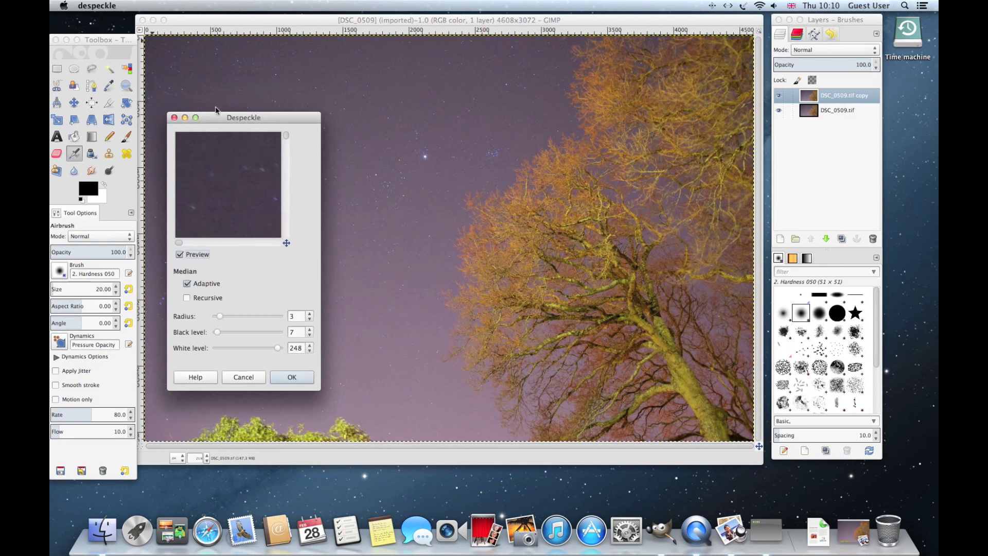
{"action": "left_click_drag", "start_coordinate": [117, 40], "coordinate": [115, 21]}
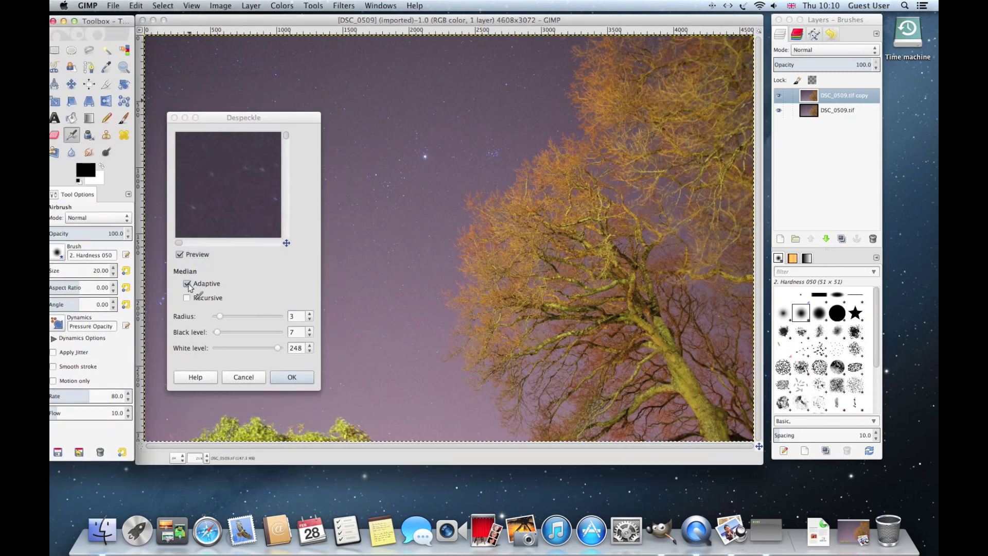
Turn off Adaptive, set radius 30, black level -1, white level 256, and apply
{"action": "left_click", "coordinate": [189, 286]}
{"action": "left_click", "coordinate": [187, 284]}
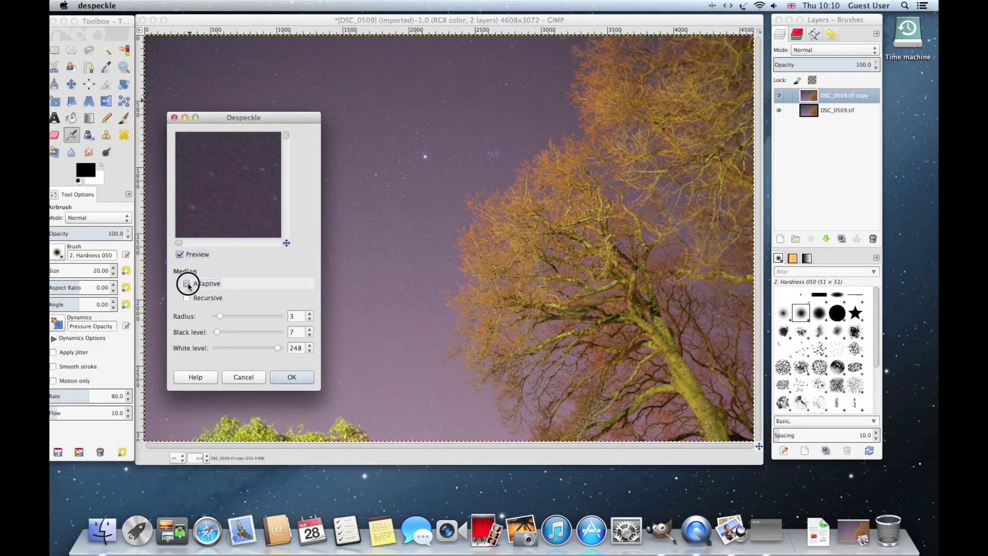
{"action": "left_click_drag", "start_coordinate": [218, 316], "coordinate": [287, 320]}
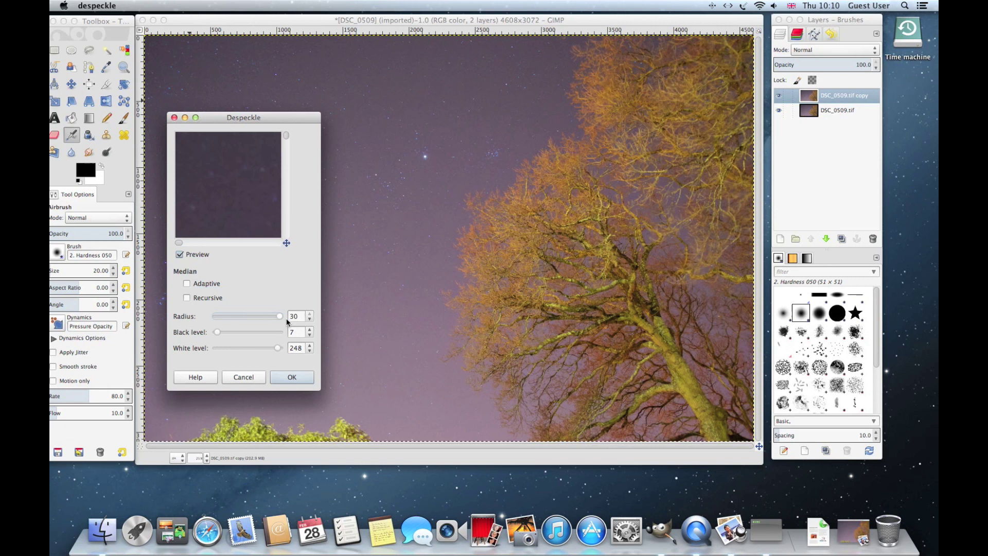
{"action": "left_click_drag", "start_coordinate": [217, 333], "coordinate": [212, 333]}
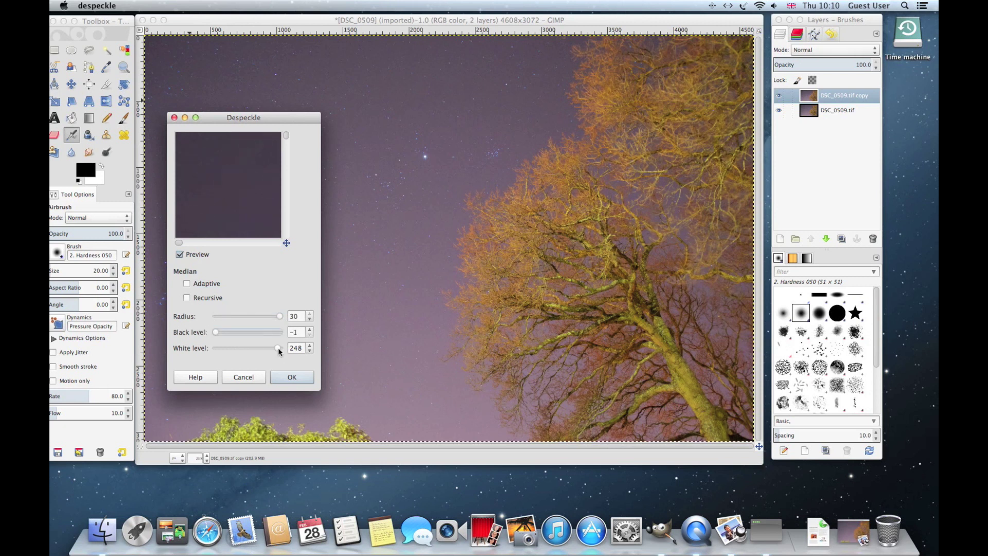
{"action": "left_click_drag", "start_coordinate": [285, 351], "coordinate": [288, 350]}
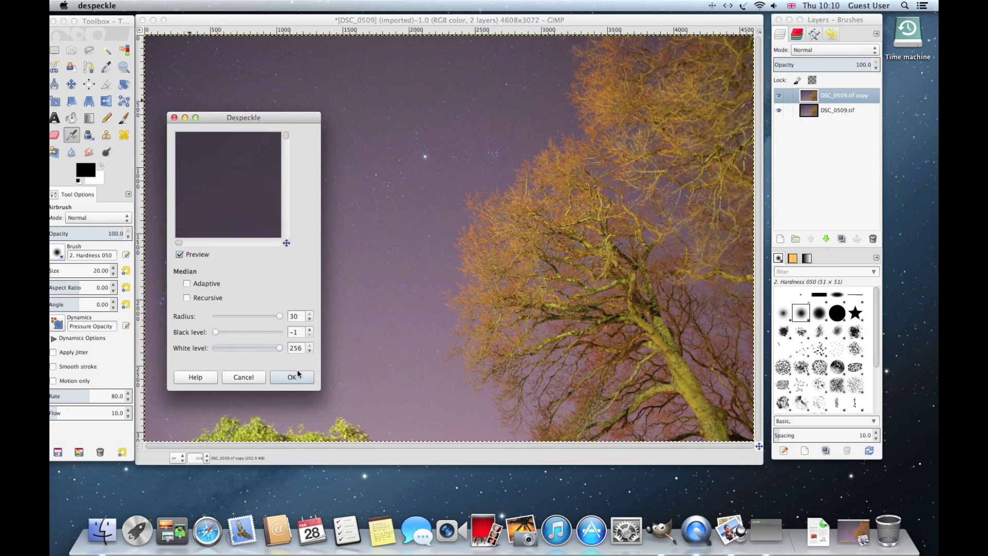
{"action": "left_click", "coordinate": [301, 382]}
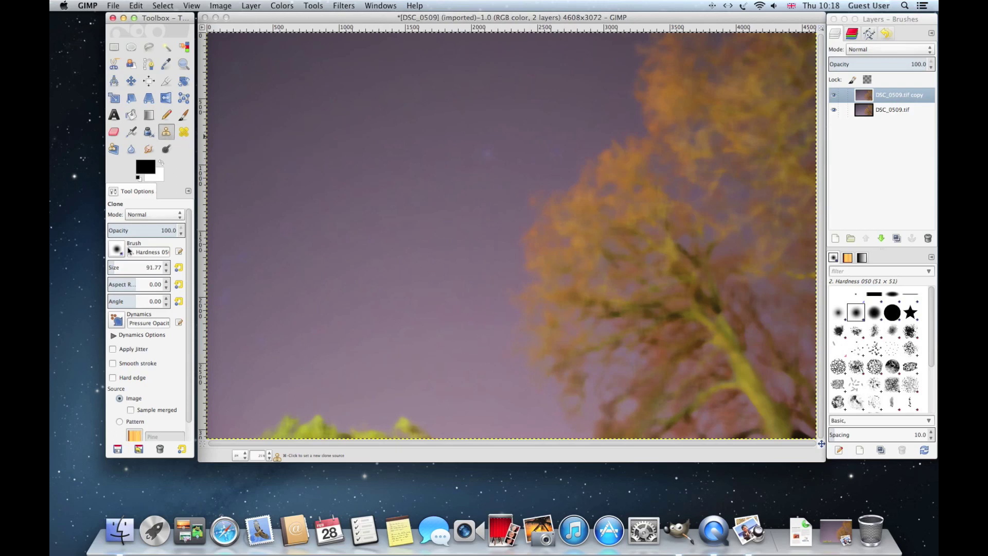
Enlarge the clone brush to 135.42 and set a clone source in the sky
{"action": "left_click_drag", "start_coordinate": [113, 266], "coordinate": [147, 268]}
{"action": "left_click", "coordinate": [468, 154], "text": "super"}
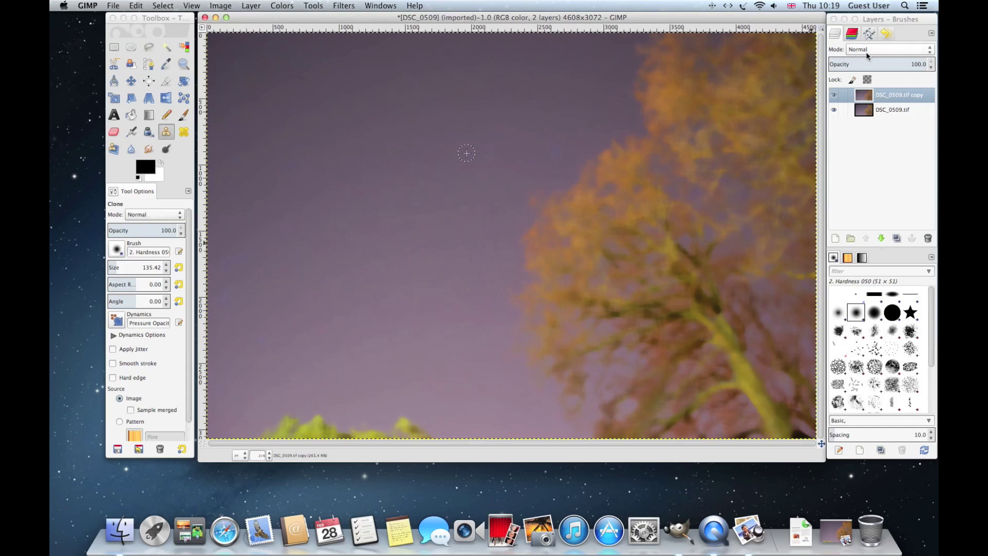
Set the copy layer's blend mode to Subtract in the Layers panel
{"action": "left_click", "coordinate": [930, 53]}
{"action": "left_click", "coordinate": [931, 53]}
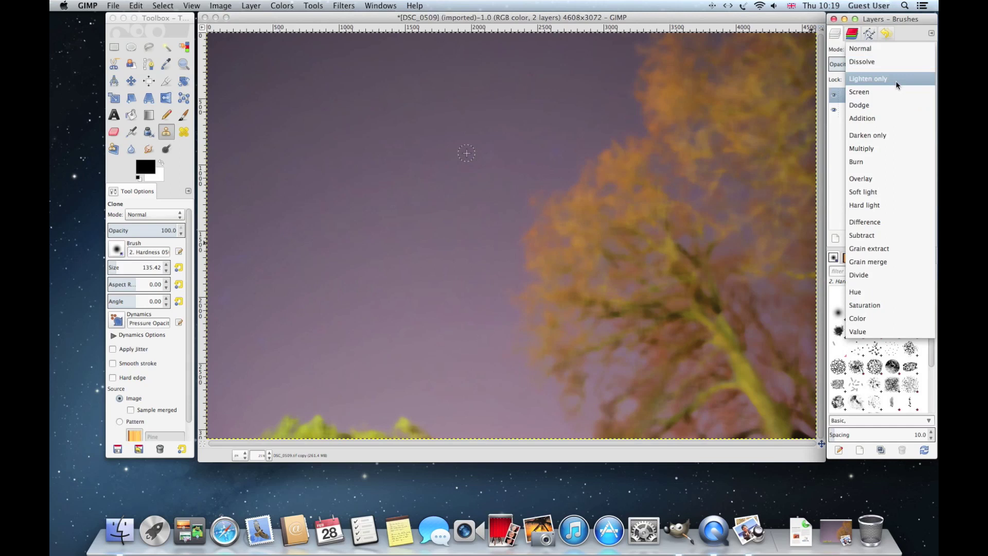
{"action": "left_click", "coordinate": [883, 234]}
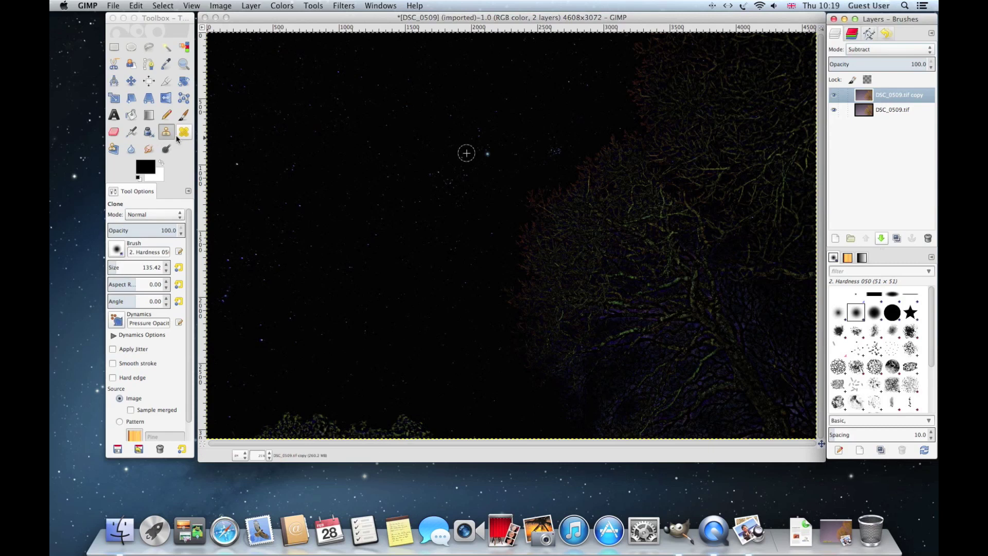
Select the Airbrush tool and restore the original DSC_0509.tif in Preview from the Dock
{"action": "left_click", "coordinate": [131, 135]}
{"action": "left_click", "coordinate": [131, 133]}
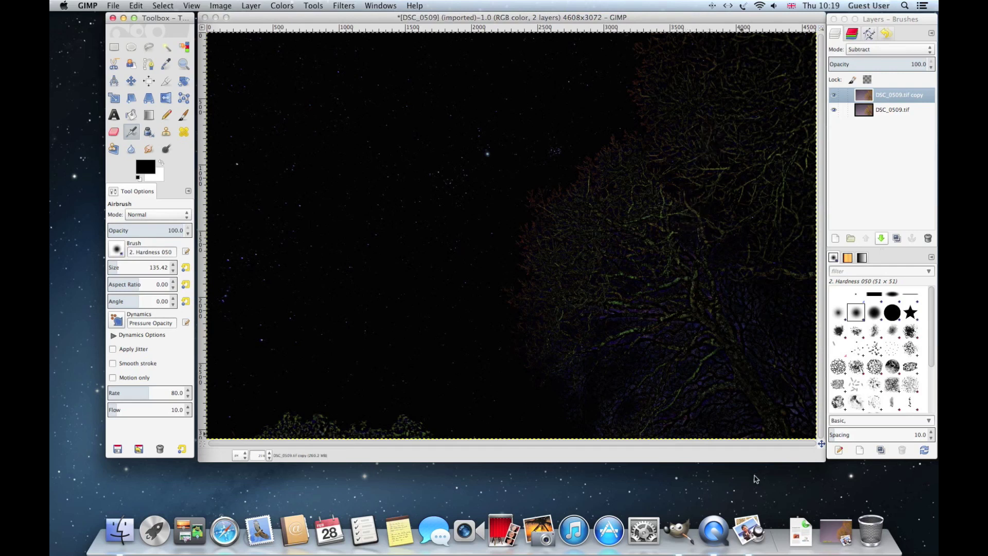
{"action": "left_click", "coordinate": [832, 530]}
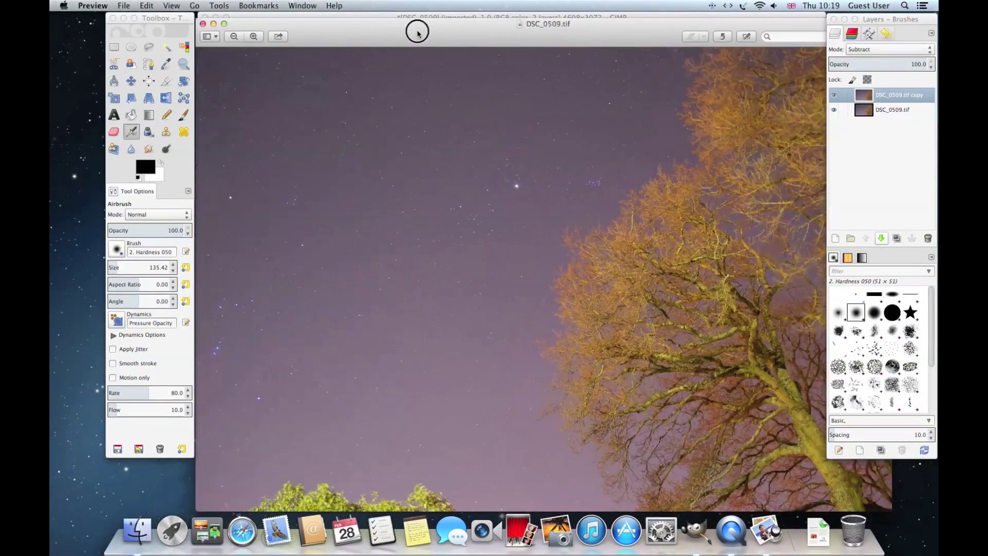
Minimize Preview and GIMP, then view Orion Taurus Jupiter.tif from the desktop in Preview
{"action": "left_click", "coordinate": [209, 25]}
{"action": "left_click", "coordinate": [215, 17]}
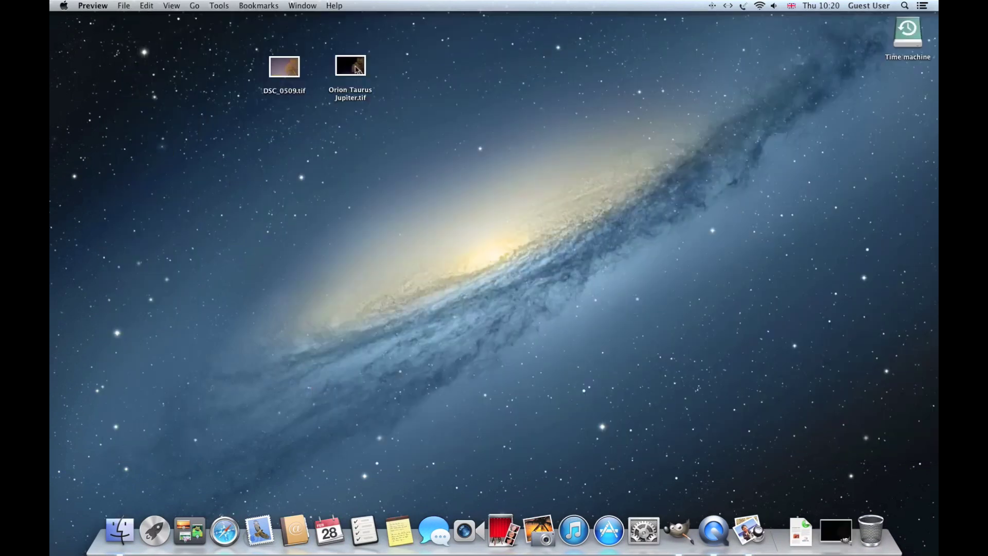
{"action": "left_click", "coordinate": [356, 69]}
{"action": "double_click", "coordinate": [356, 68]}
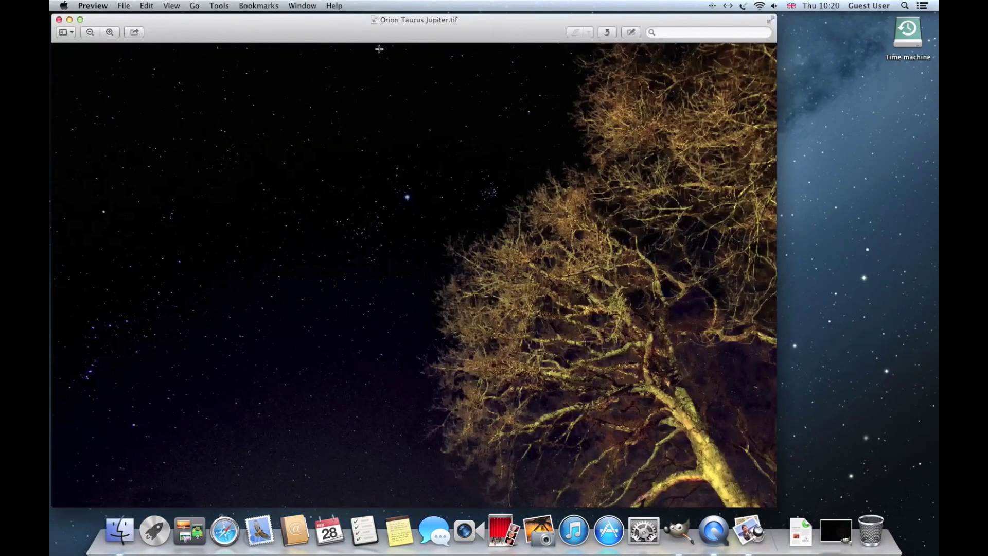
{"action": "left_click", "coordinate": [378, 42]}
{"action": "left_click_drag", "start_coordinate": [379, 42], "coordinate": [403, 40]}
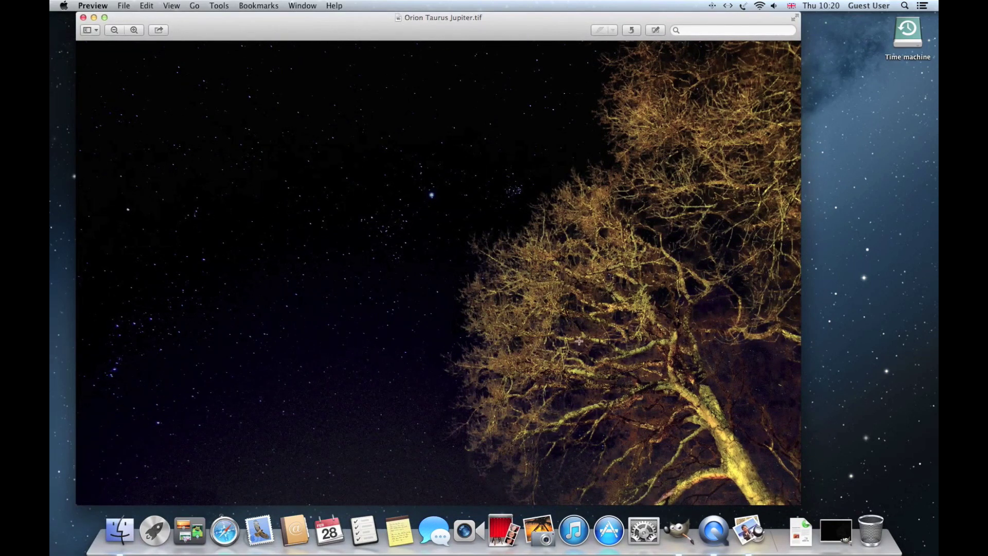